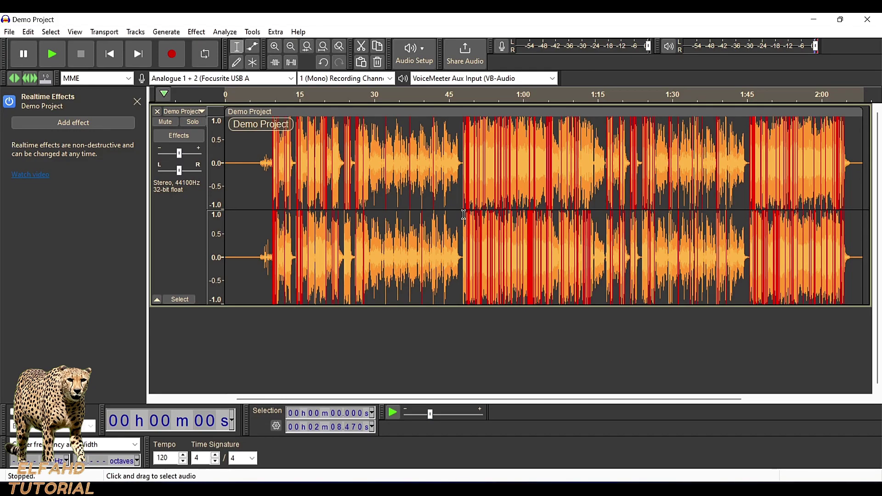
Select the Demo Project audio from about 48.1 s to 1 min 16.7 s and listen to the selection.
{"action": "left_click_drag", "start_coordinate": [464, 214], "coordinate": [606, 249]}
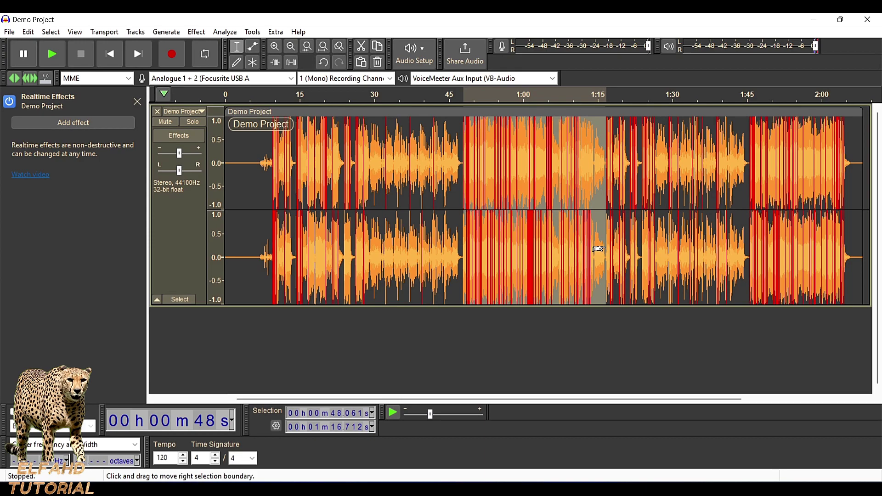
{"action": "key", "text": "space"}
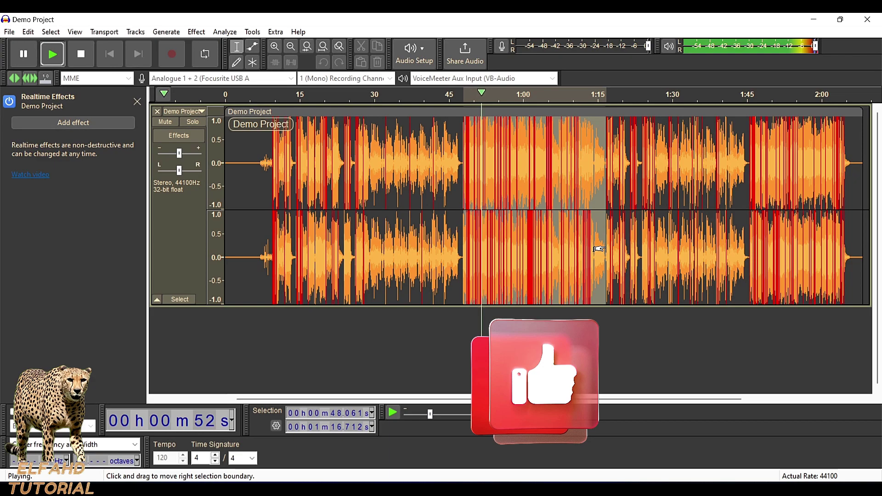
{"action": "key", "text": "space"}
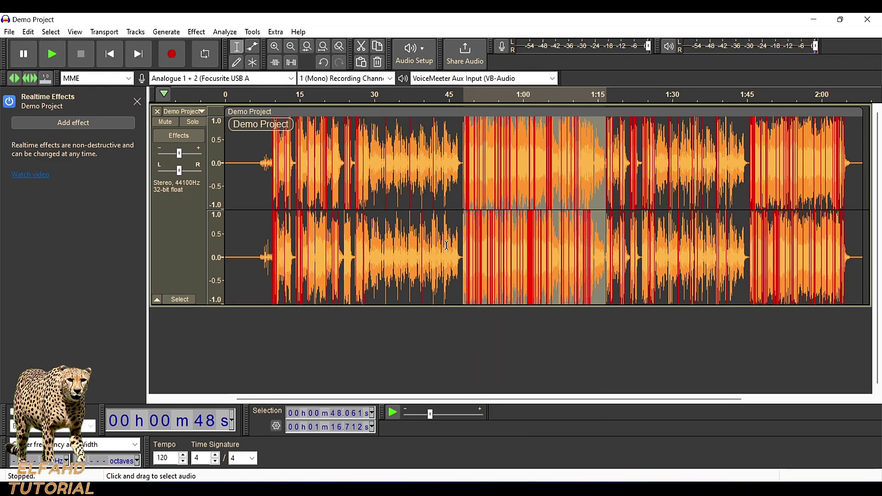
Open the Vocal Reduction and Isolation effect for the selection and choose Remove Vocals as its action.
{"action": "left_click", "coordinate": [197, 33]}
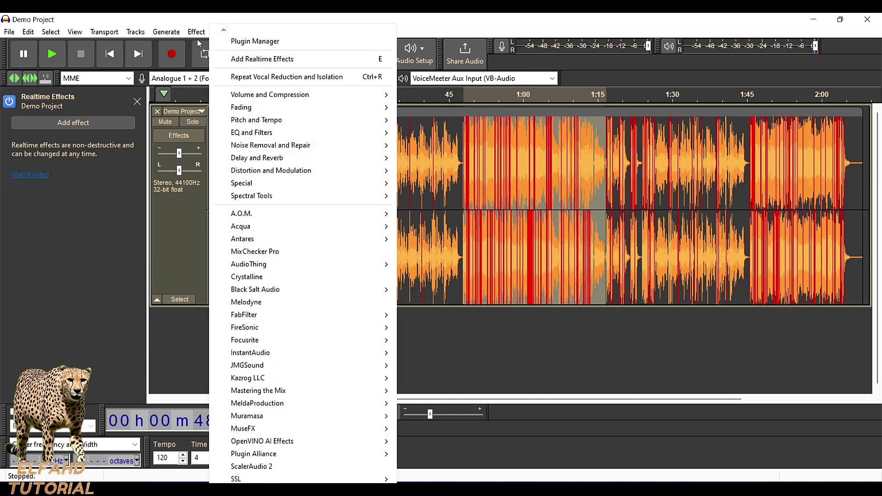
{"action": "mouse_move", "coordinate": [269, 188]}
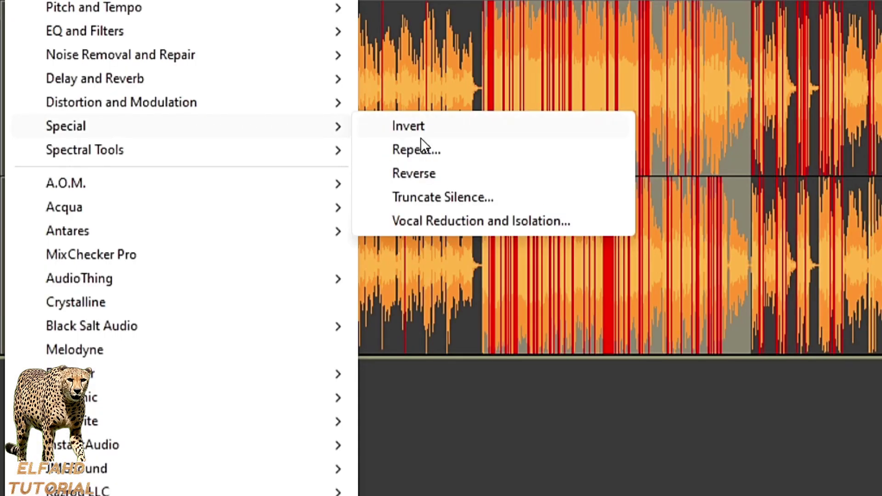
{"action": "left_click", "coordinate": [503, 224]}
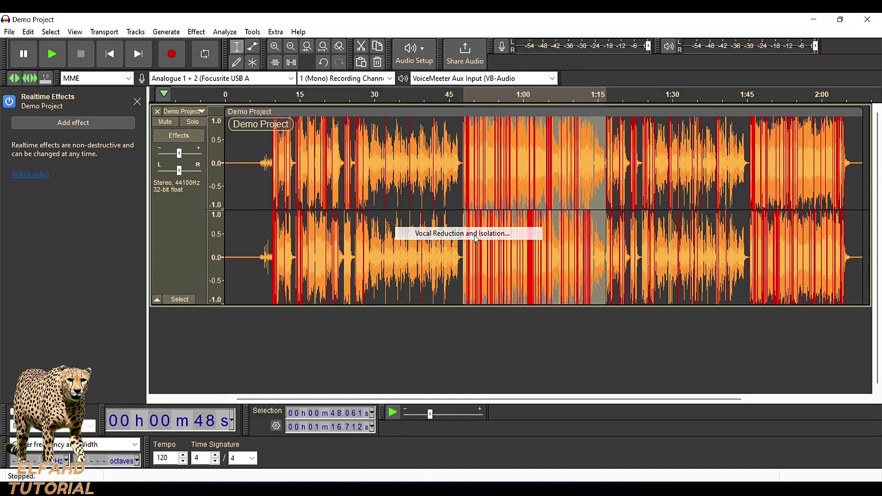
{"action": "left_click", "coordinate": [503, 233]}
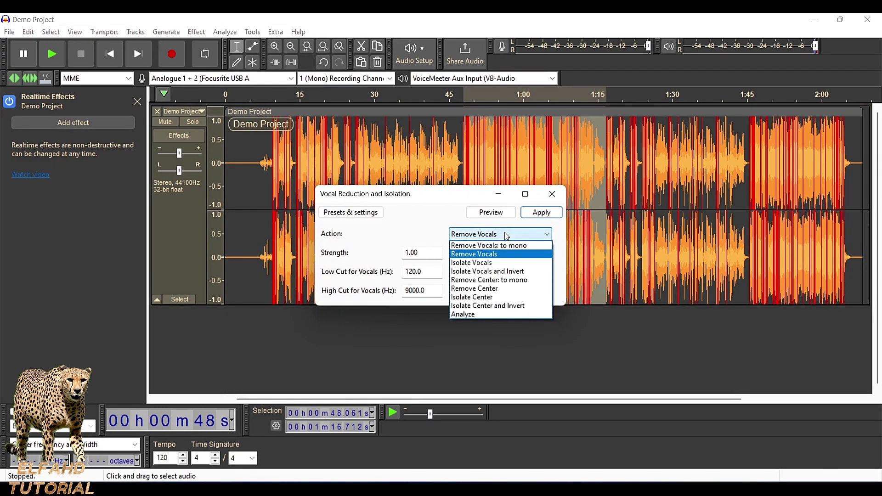
{"action": "left_click", "coordinate": [507, 255]}
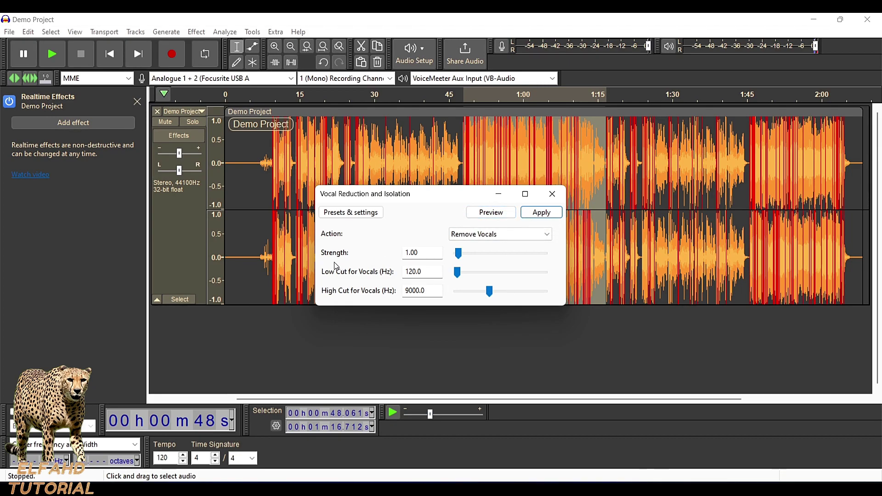
Preview the vocal removal at strength 1.00 and again with the strength lowered to 0.00.
{"action": "left_click", "coordinate": [492, 213]}
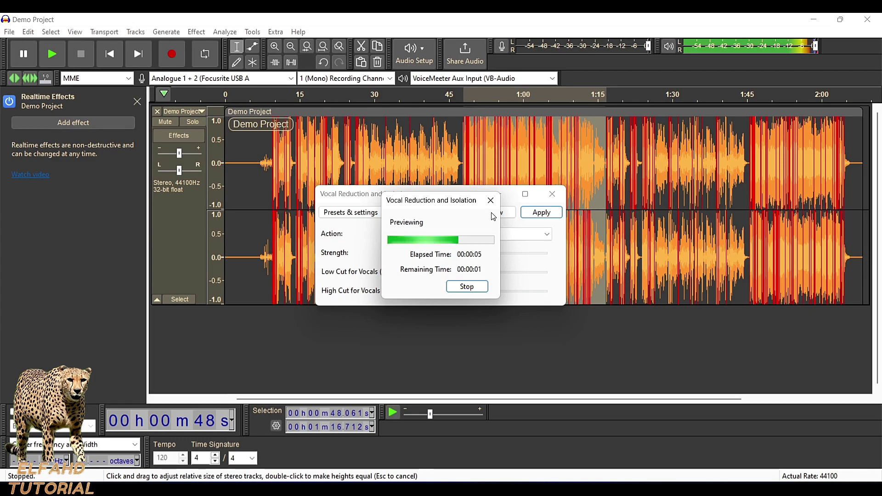
{"action": "left_click", "coordinate": [476, 285]}
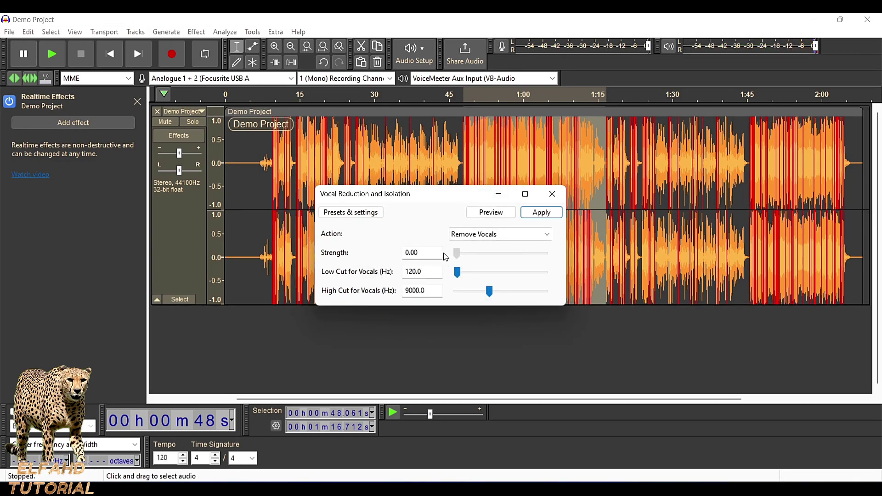
{"action": "left_click", "coordinate": [482, 212]}
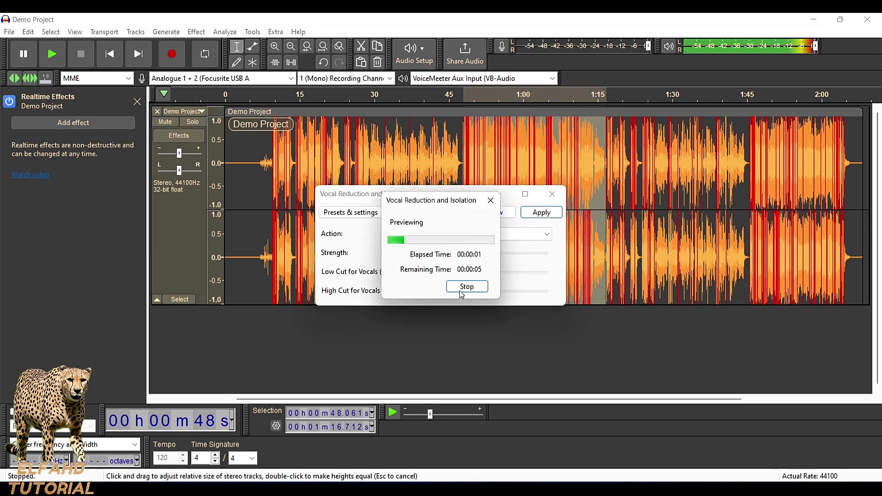
{"action": "left_click", "coordinate": [465, 287]}
Raise the vocal removal strength to 50.00 and preview the effect.
{"action": "left_click_drag", "start_coordinate": [457, 253], "coordinate": [550, 264]}
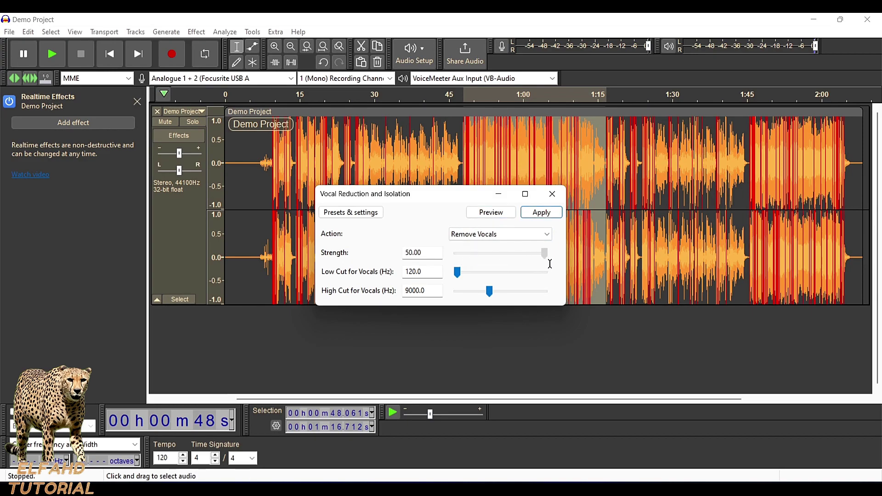
{"action": "left_click", "coordinate": [492, 213]}
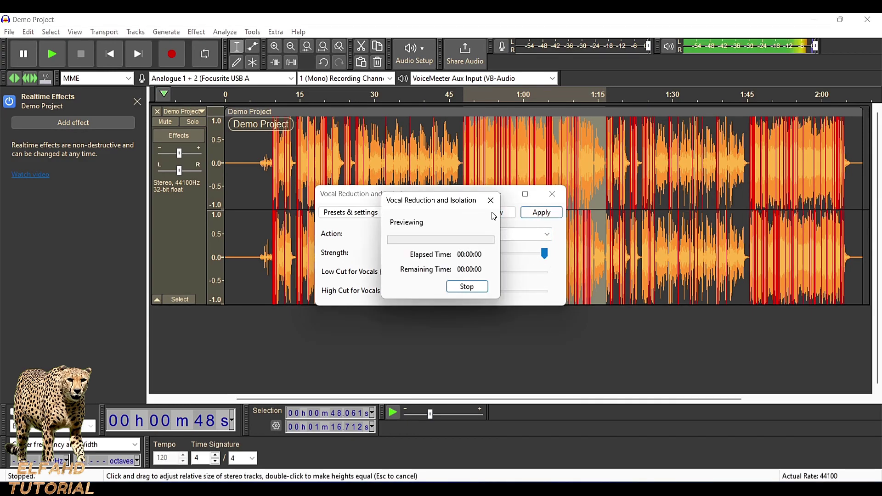
{"action": "left_click", "coordinate": [466, 286]}
Lower the vocal removal strength to 0.00, change it to 2.00 and preview the effect.
{"action": "left_click", "coordinate": [545, 255]}
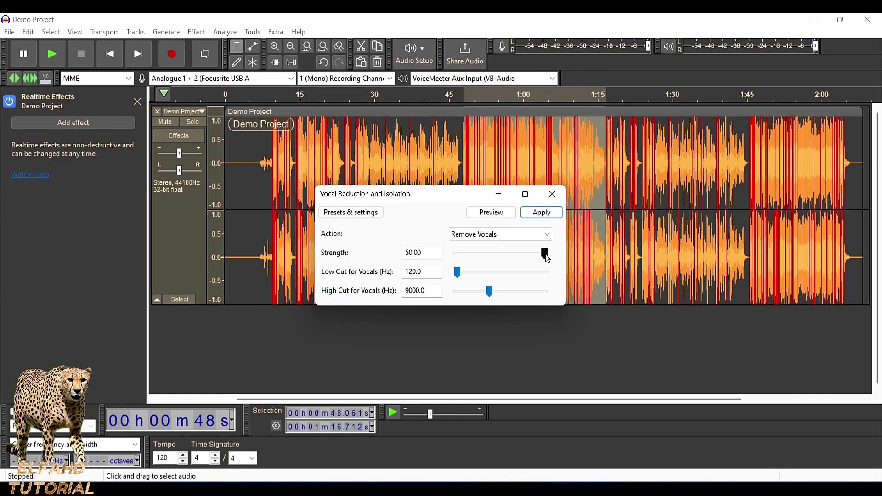
{"action": "left_click_drag", "start_coordinate": [548, 258], "coordinate": [456, 256]}
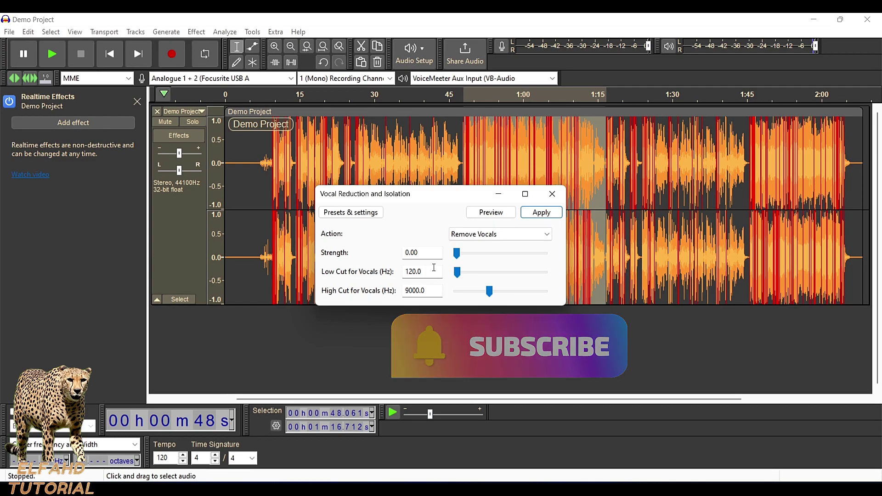
{"action": "left_click_drag", "start_coordinate": [459, 258], "coordinate": [407, 253]}
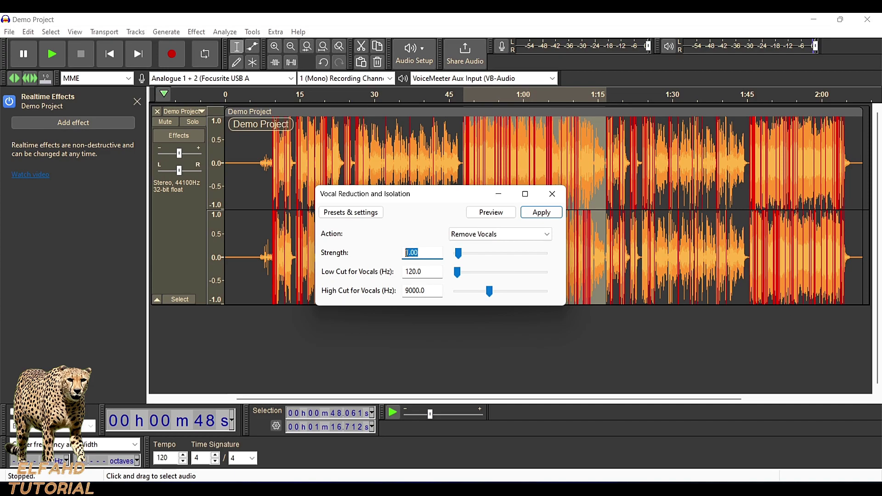
{"action": "type", "text": "2"}
{"action": "left_click", "coordinate": [487, 213]}
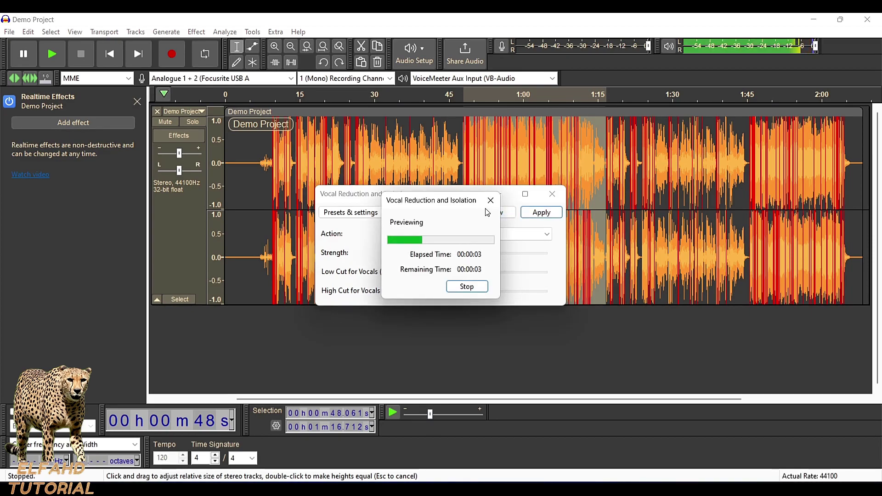
{"action": "left_click", "coordinate": [490, 207]}
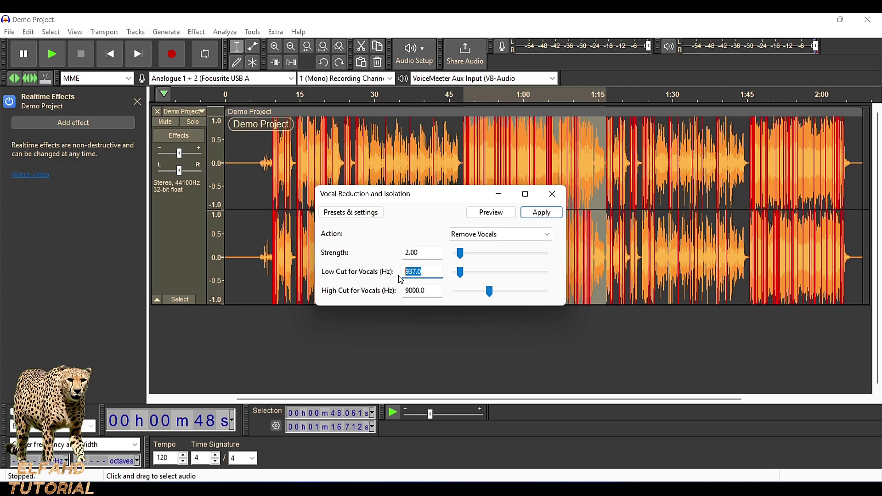
Set the low cut for vocals to 250 Hz and preview the effect.
{"action": "type", "text": "250"}
{"action": "left_click", "coordinate": [484, 216]}
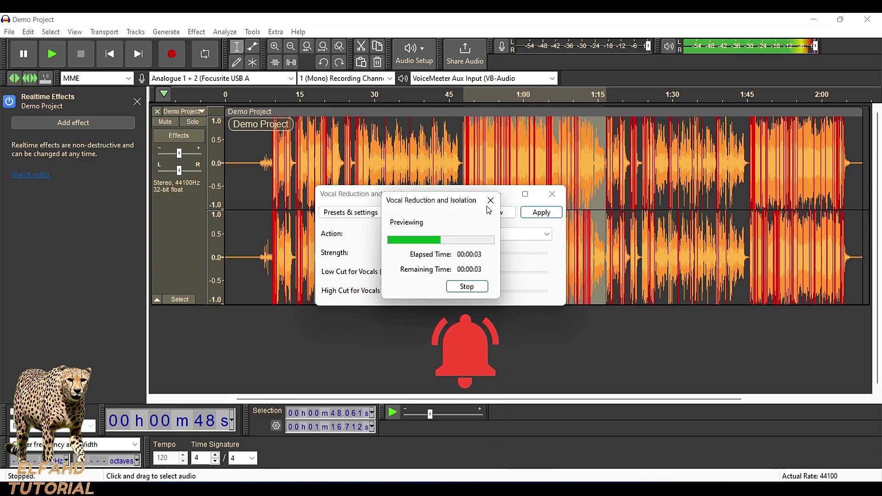
{"action": "left_click", "coordinate": [467, 287]}
Set the high cut for vocals to 10000 Hz and preview the effect.
{"action": "left_click_drag", "start_coordinate": [430, 292], "coordinate": [394, 296]}
{"action": "type", "text": "10000"}
{"action": "left_click", "coordinate": [490, 211]}
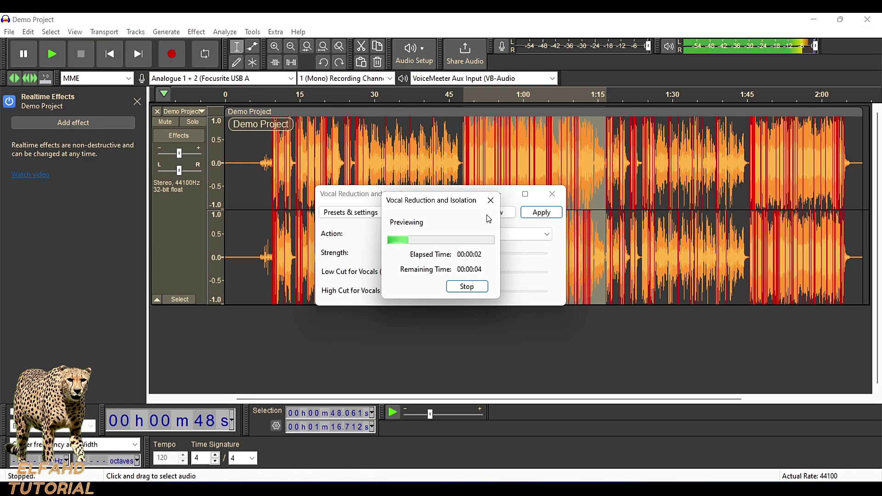
{"action": "left_click", "coordinate": [466, 287]}
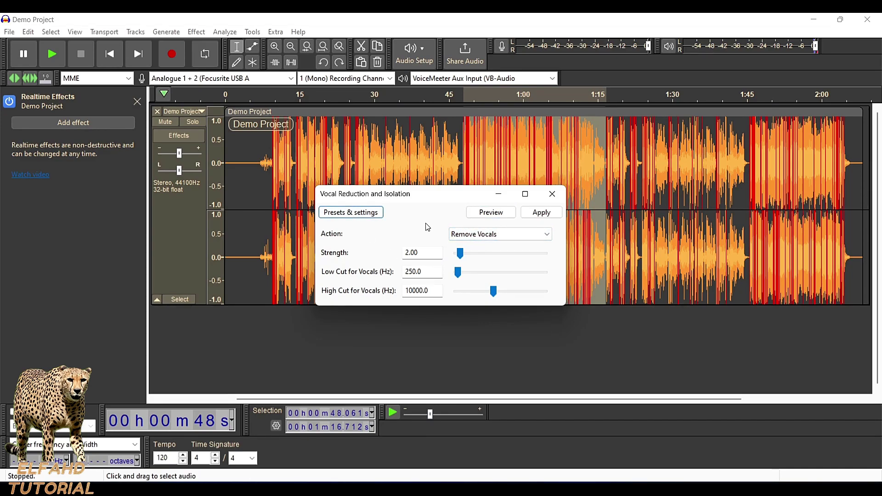
Restore the effect's factory default settings and choose Remove Vocals as the action.
{"action": "left_click", "coordinate": [345, 214]}
{"action": "mouse_move", "coordinate": [365, 271]}
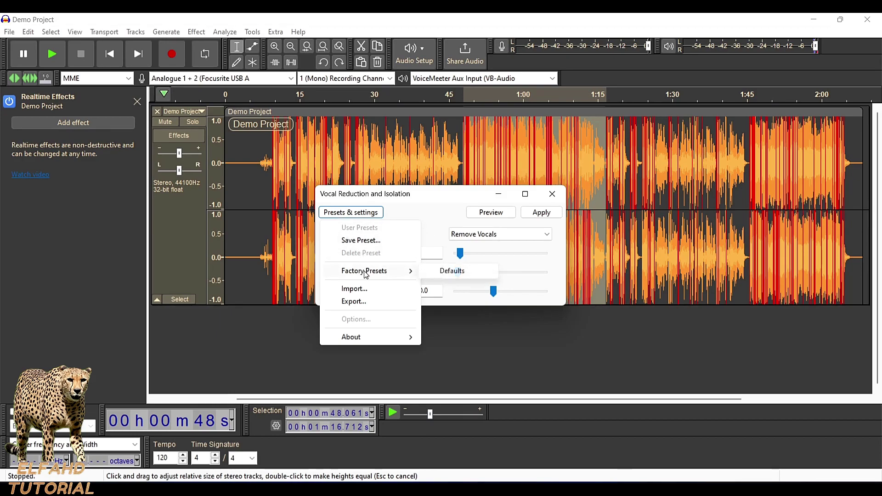
{"action": "left_click", "coordinate": [444, 275]}
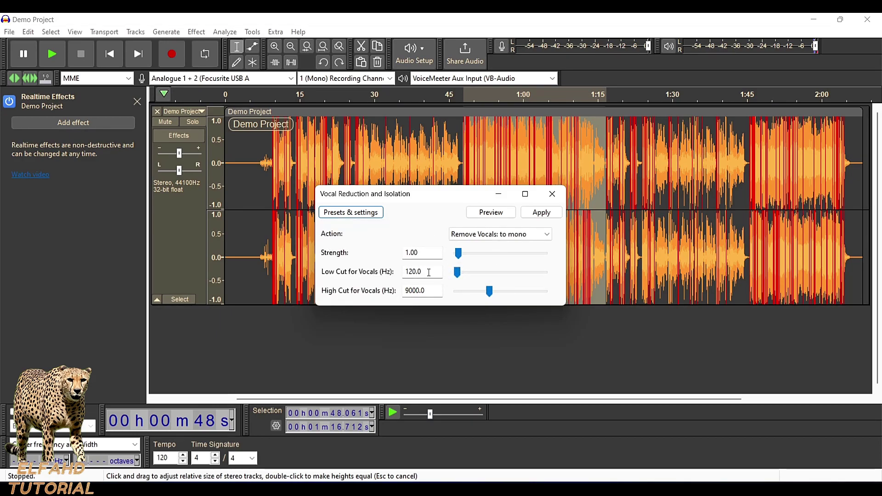
{"action": "left_click", "coordinate": [477, 239]}
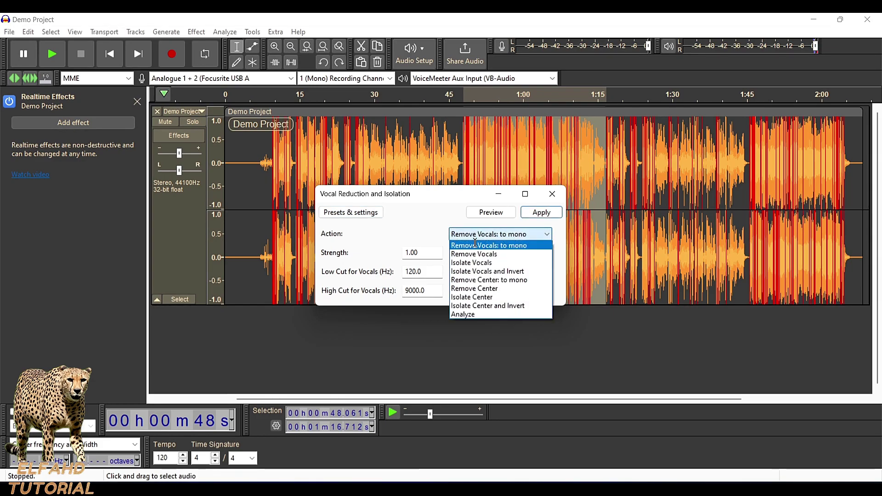
{"action": "left_click", "coordinate": [486, 255]}
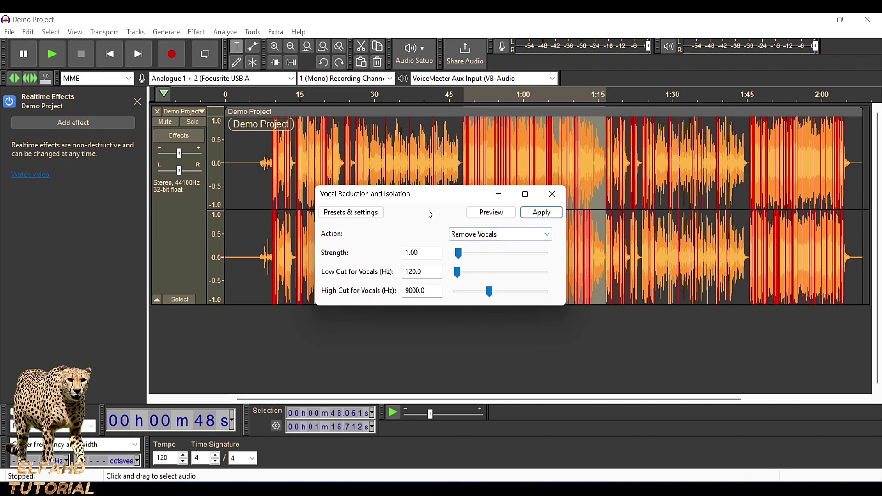
Preview the vocal removal briefly and apply it to the selected audio.
{"action": "left_click", "coordinate": [507, 217]}
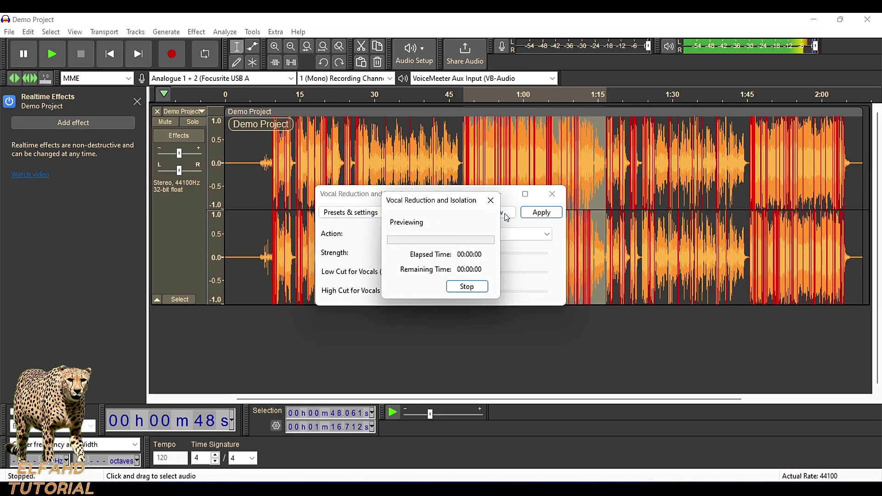
{"action": "left_click", "coordinate": [467, 287]}
{"action": "left_click", "coordinate": [541, 212]}
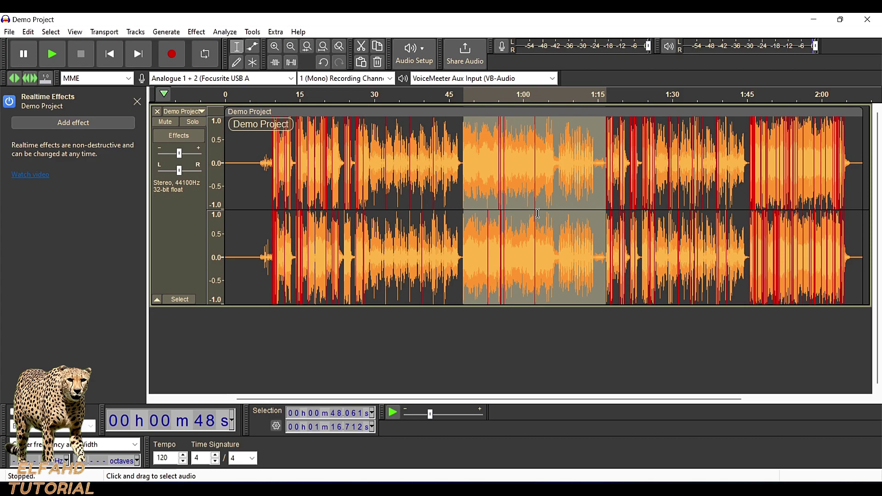
Play back the processed selection to check the vocal removal, and stop playback.
{"action": "key", "text": "space"}
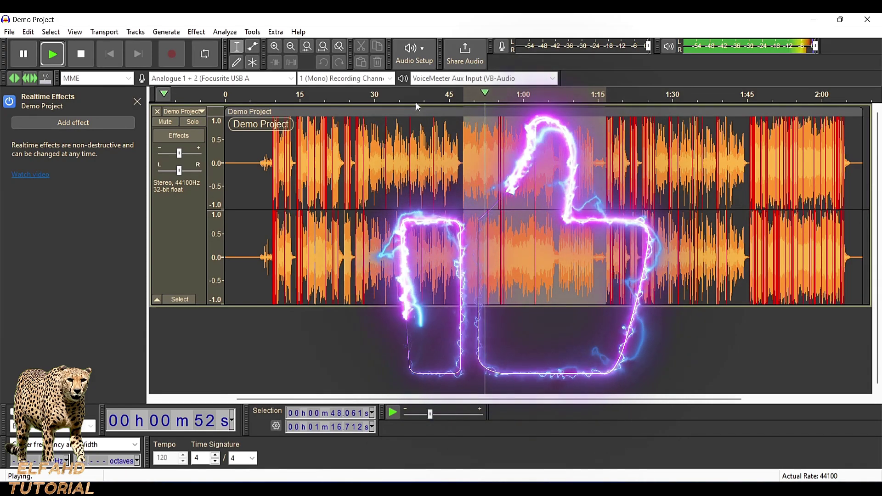
{"action": "left_click", "coordinate": [396, 97]}
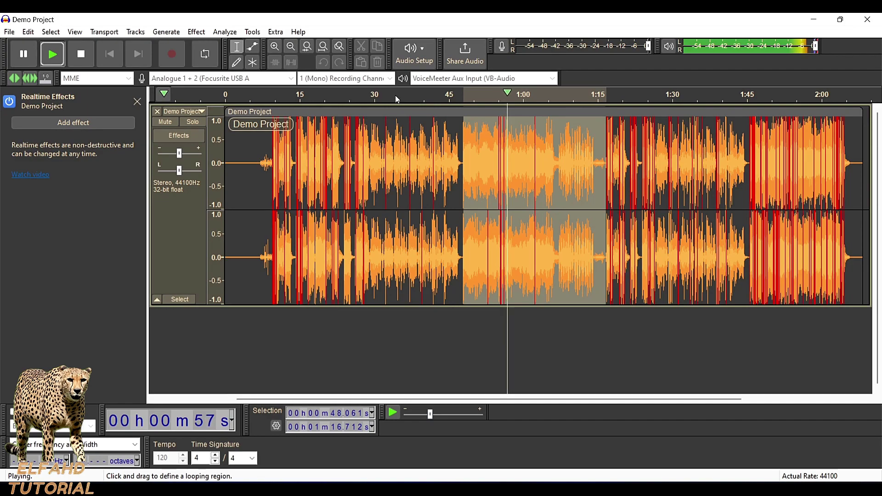
{"action": "key", "text": "space"}
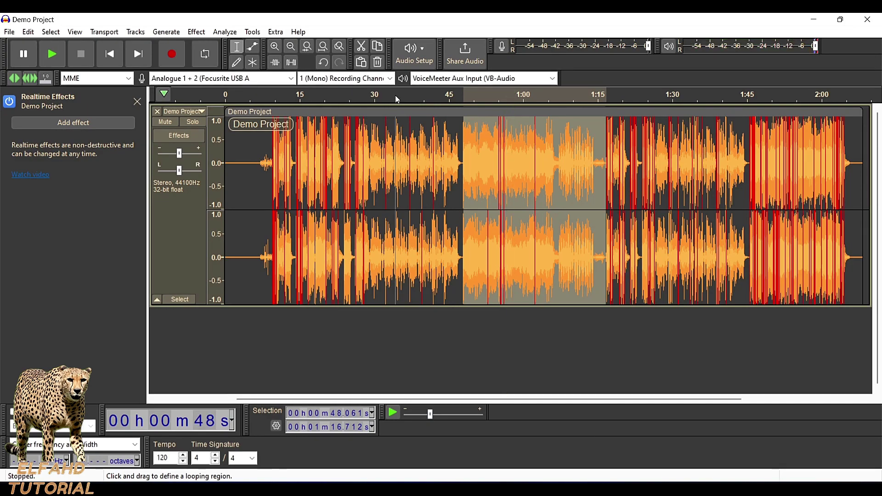